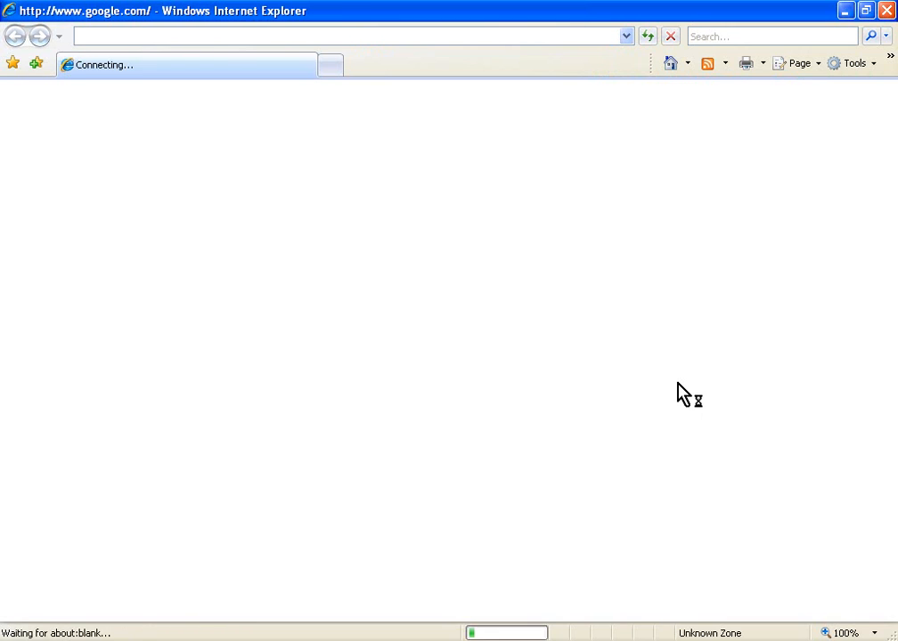
Search Google for "windows media encoder 9" and open Microsoft's Windows Media Encoder page.
type("windows media encoder")
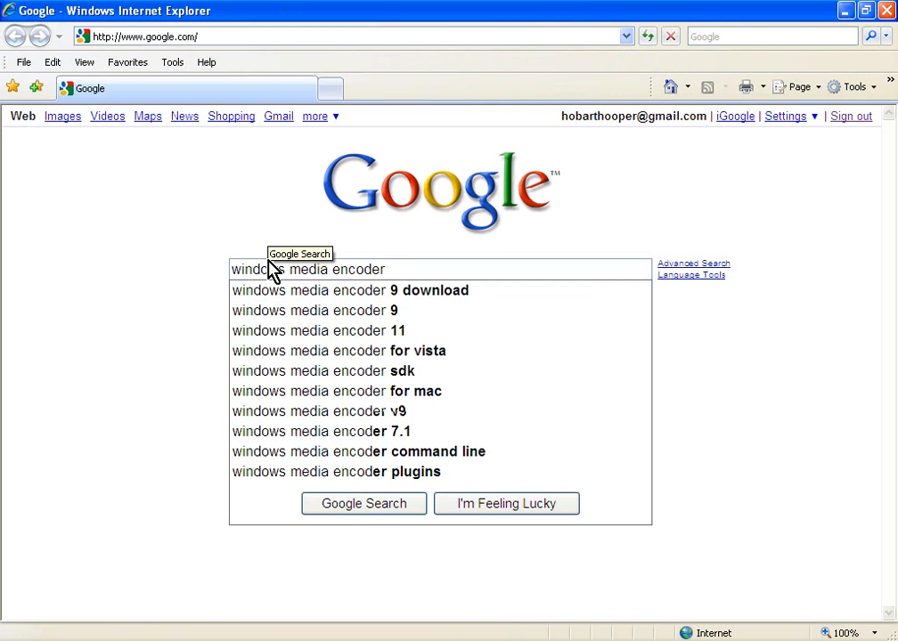
key("Down")
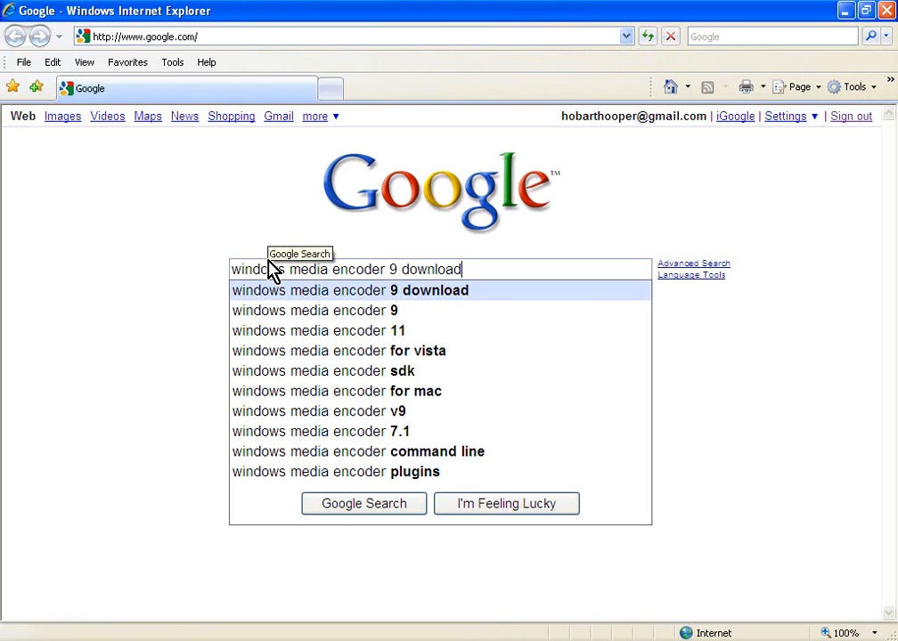
key("Down")
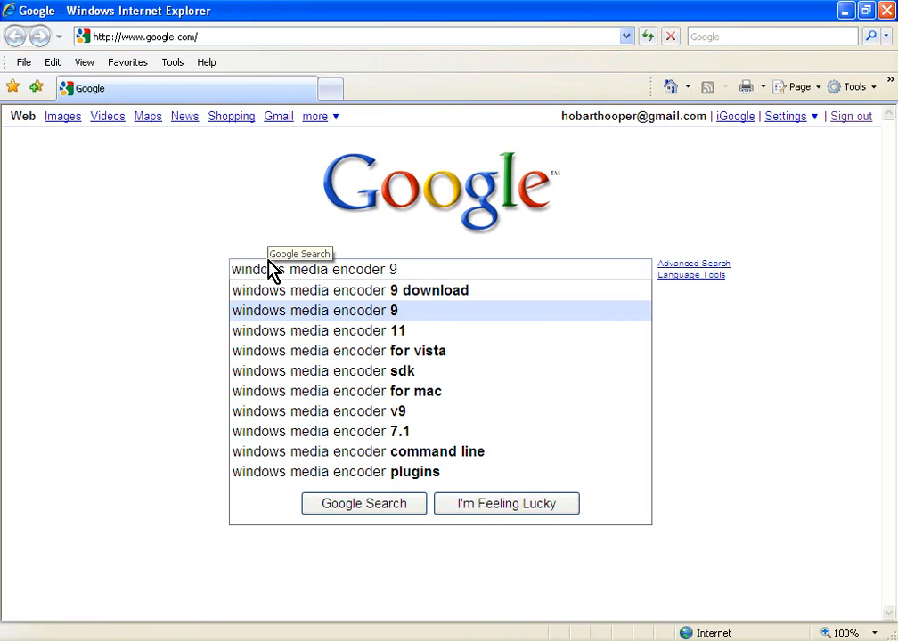
key("Return")
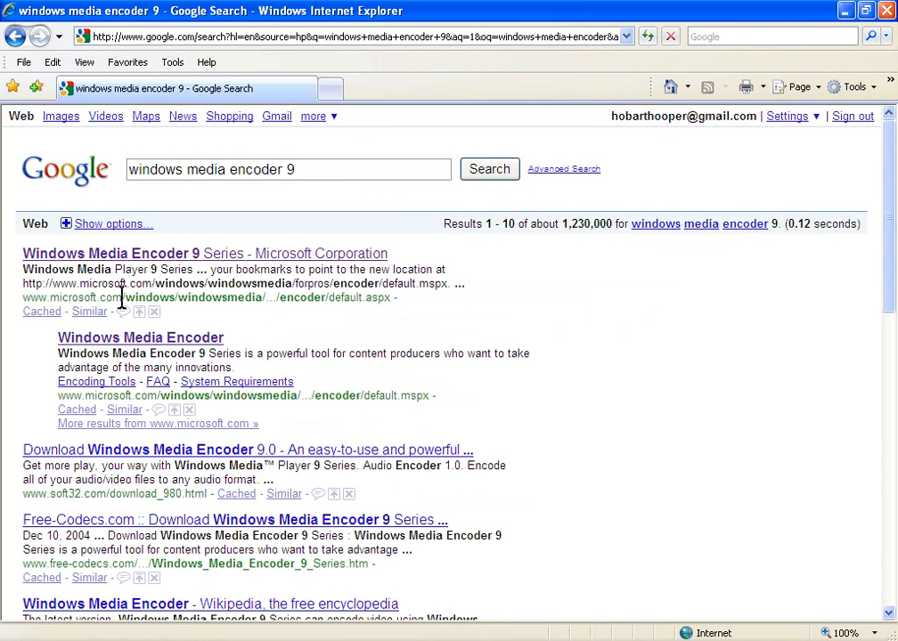
left_click(138, 254)
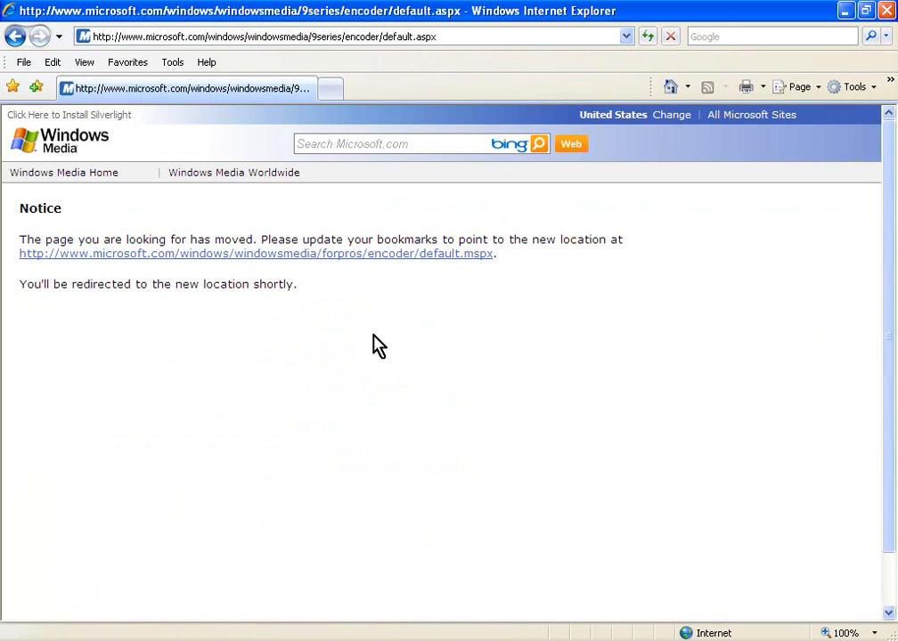
left_click(362, 259)
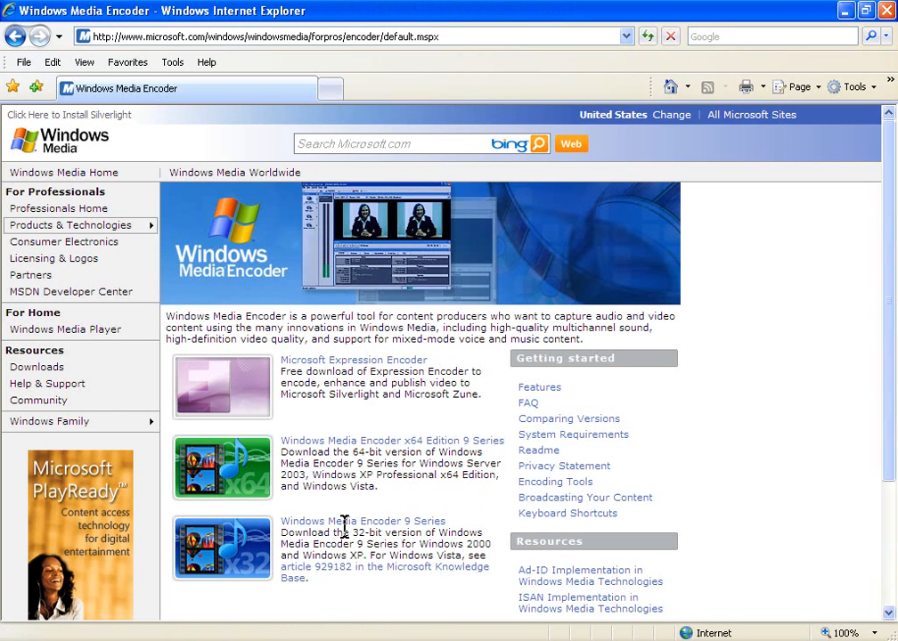
Download the 32-bit Windows Media Encoder 9 Series installer, save WMEncoder.exe in the Downloads folder, and close the browser.
left_click(403, 529)
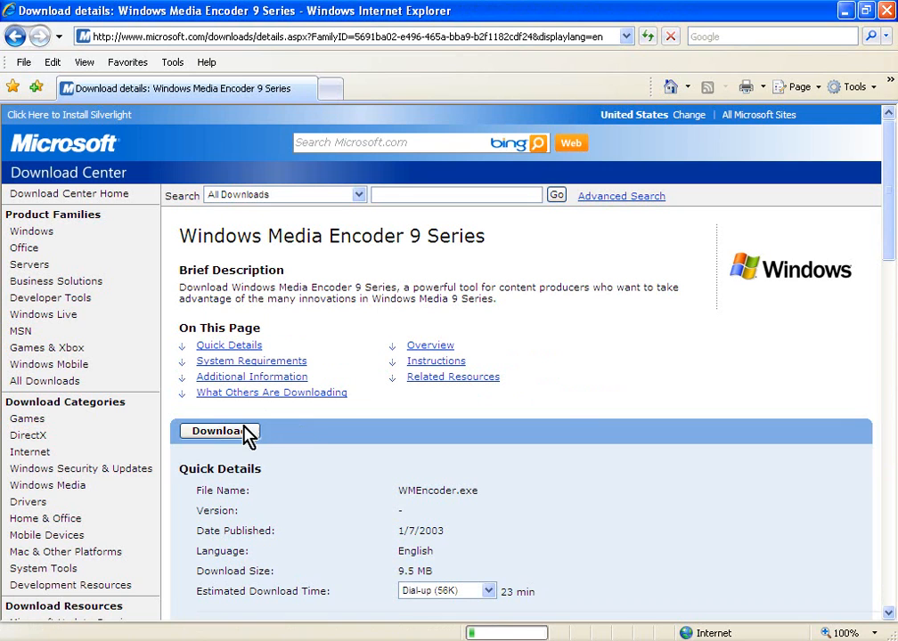
left_click(253, 432)
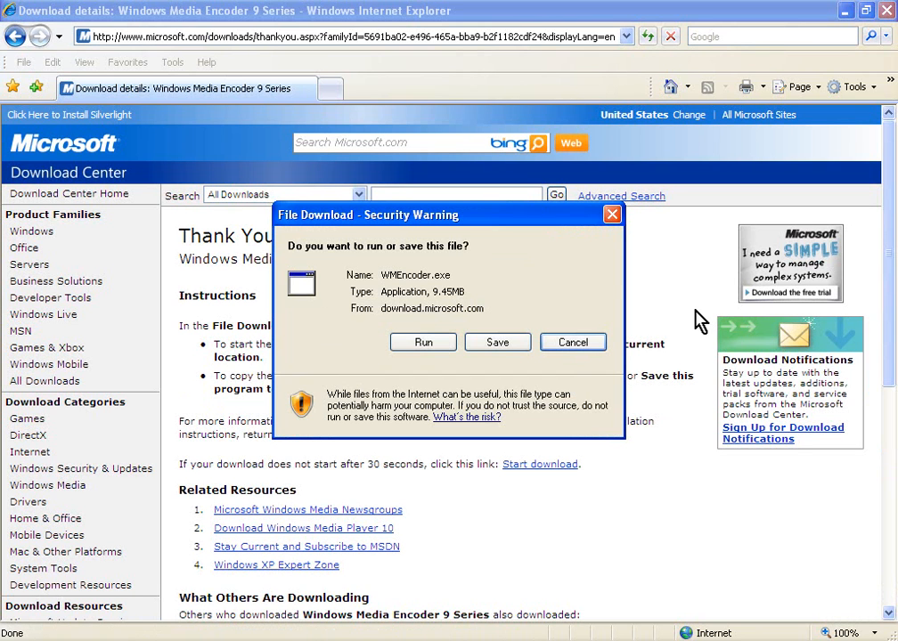
left_click(496, 343)
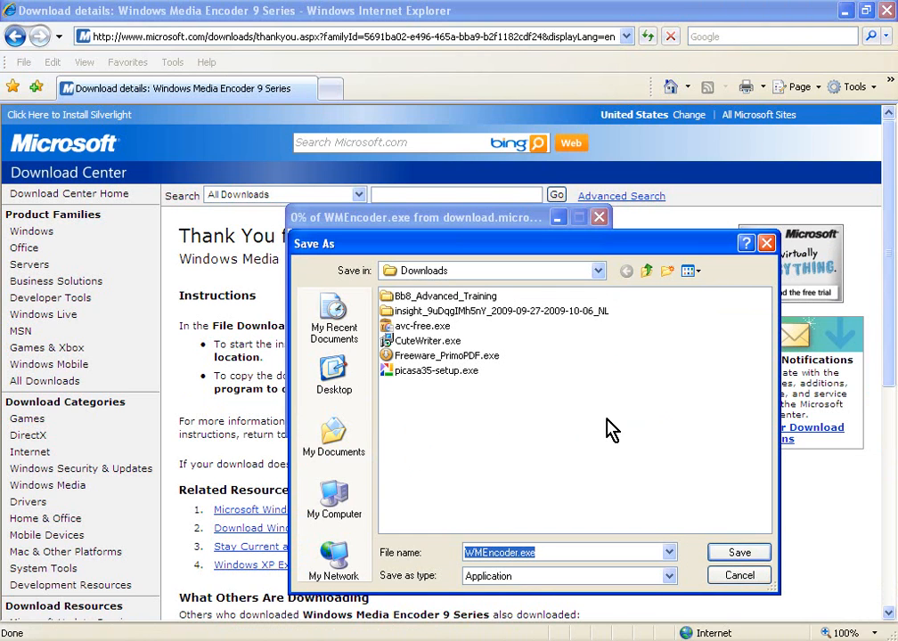
left_click(739, 553)
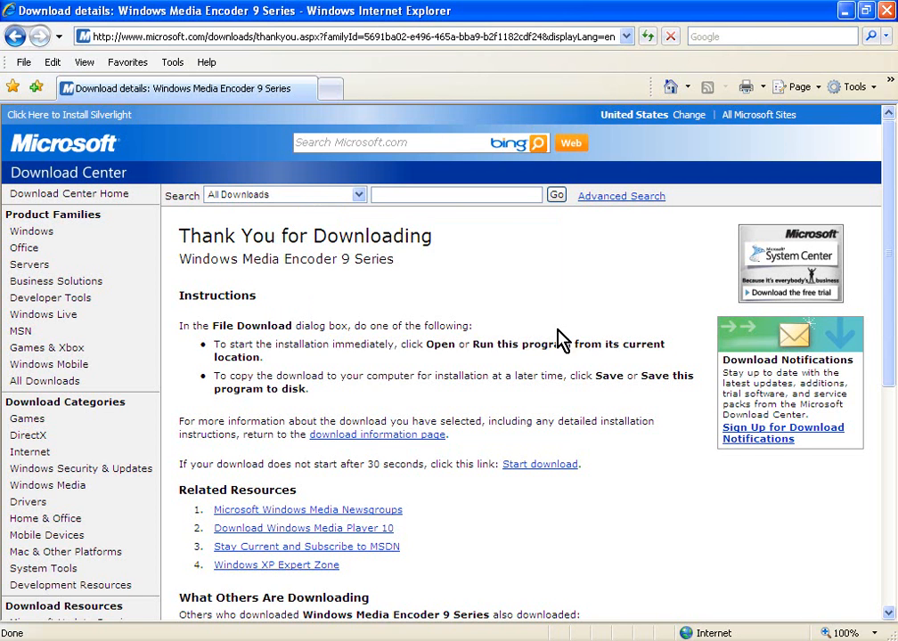
left_click(887, 10)
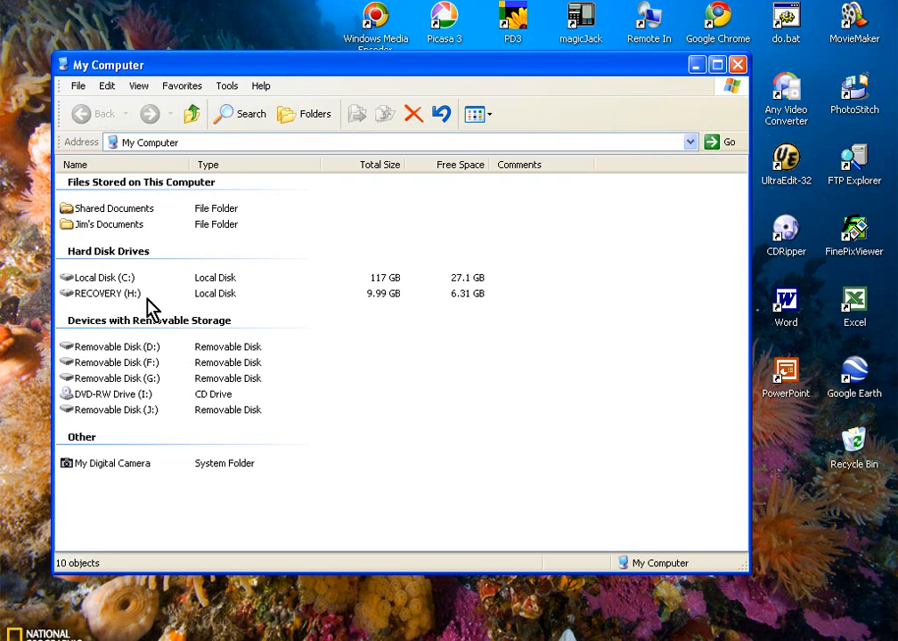
Run WMEncoder.exe from C:\Downloads and close the folder window behind the setup wizard.
double_click(112, 279)
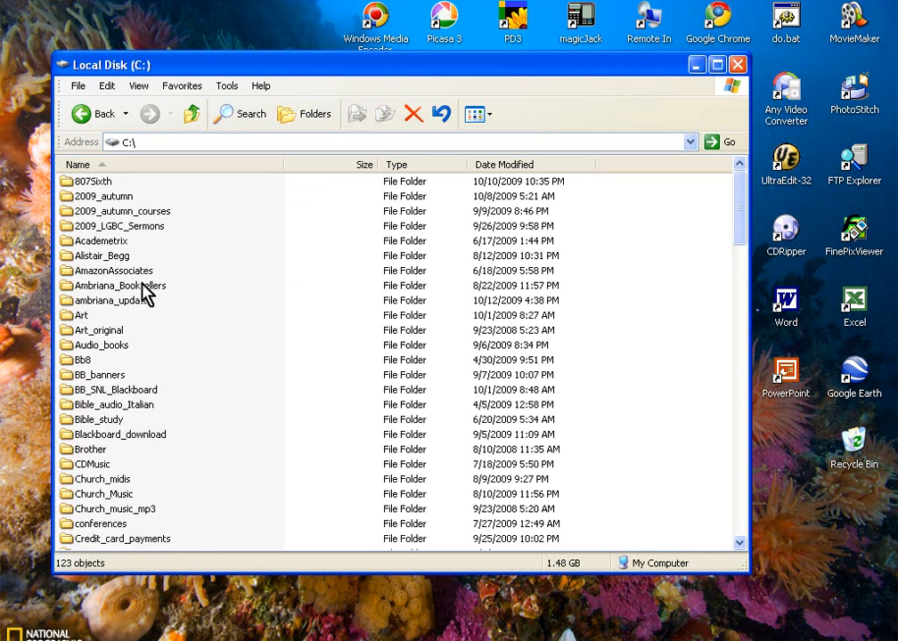
scroll(244, 339, "down", 9)
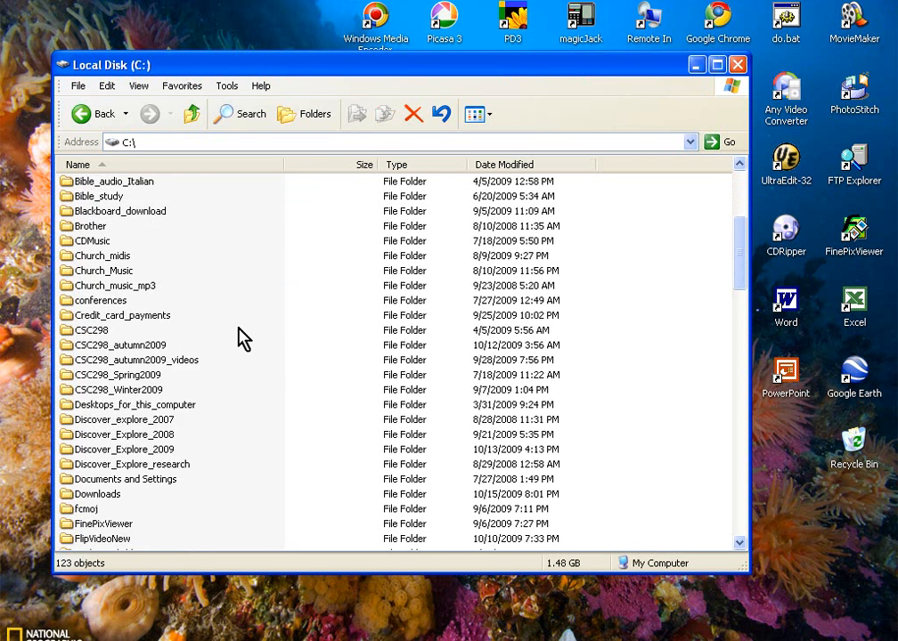
double_click(100, 317)
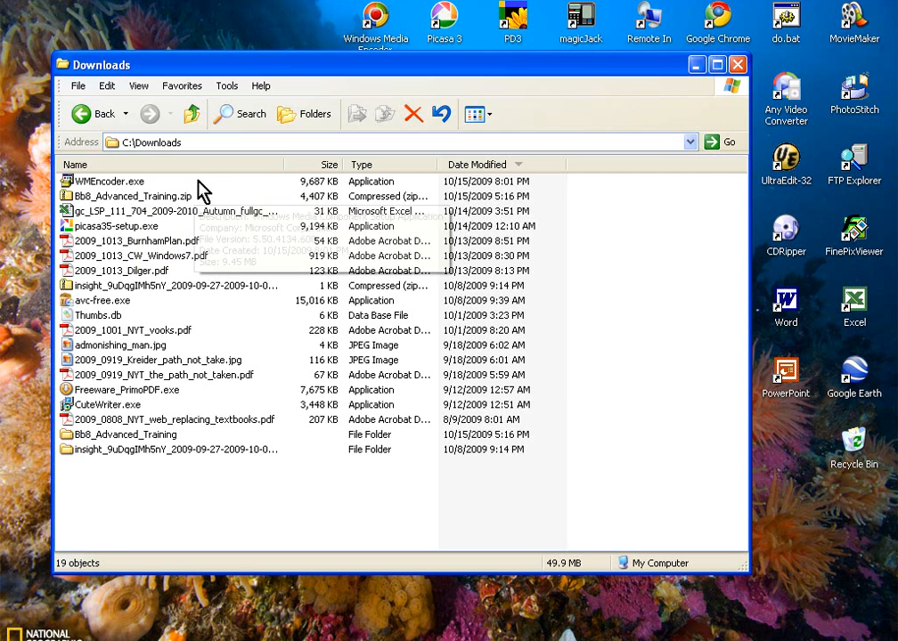
double_click(114, 182)
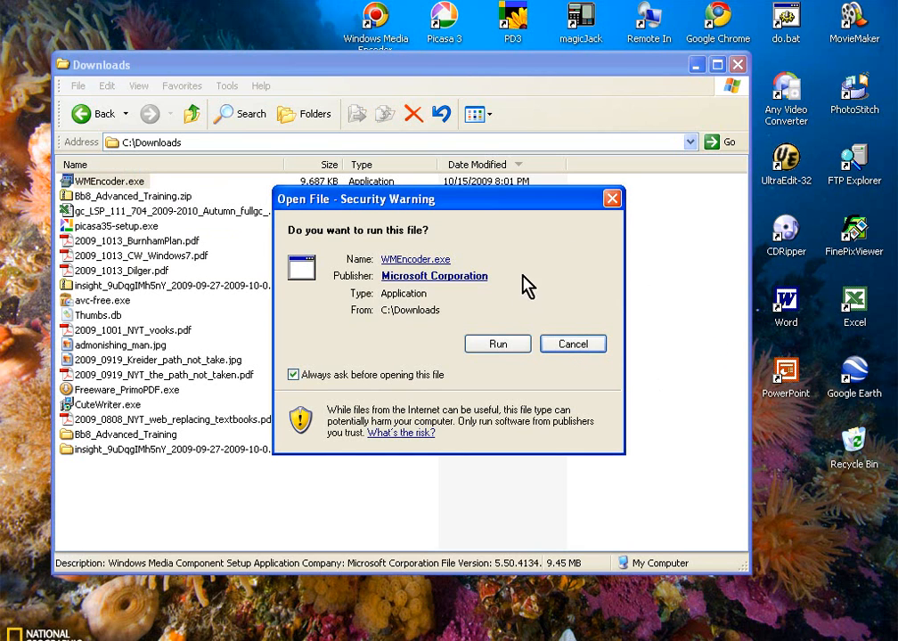
left_click(498, 347)
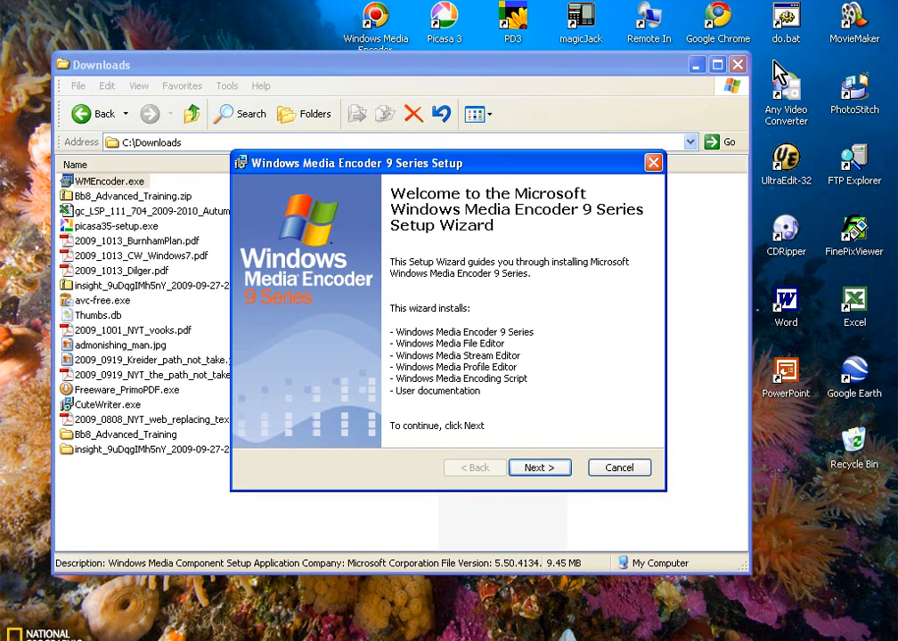
left_click(739, 65)
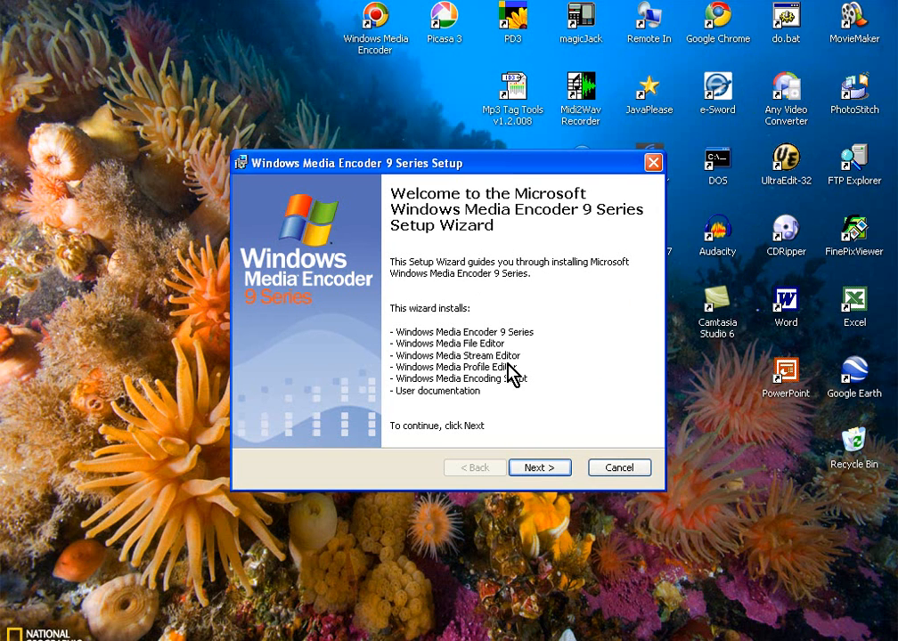
Install Windows Media Encoder 9 Series, accepting the license agreement and keeping the default installation folder.
left_click(554, 469)
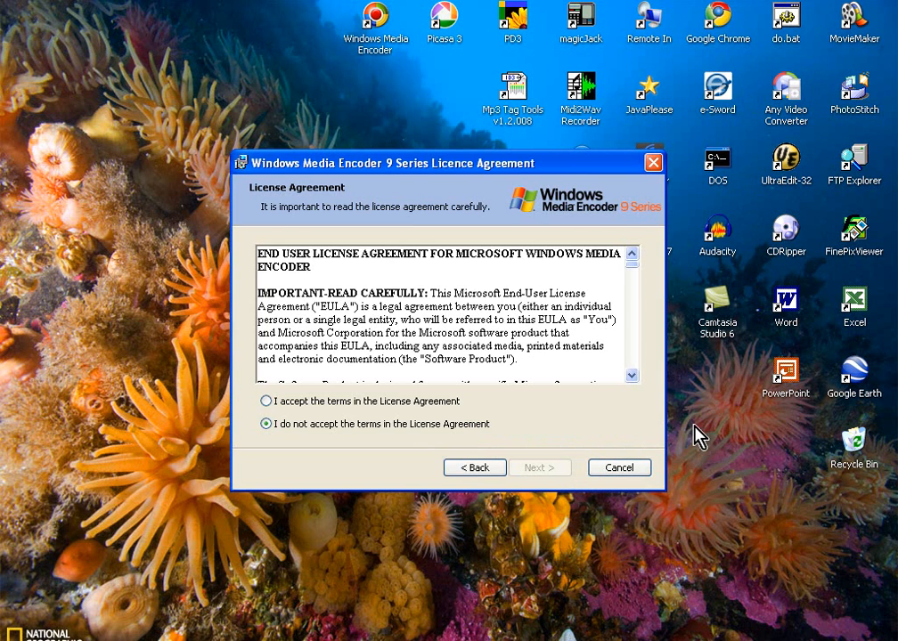
left_click_drag(633, 266, 632, 370)
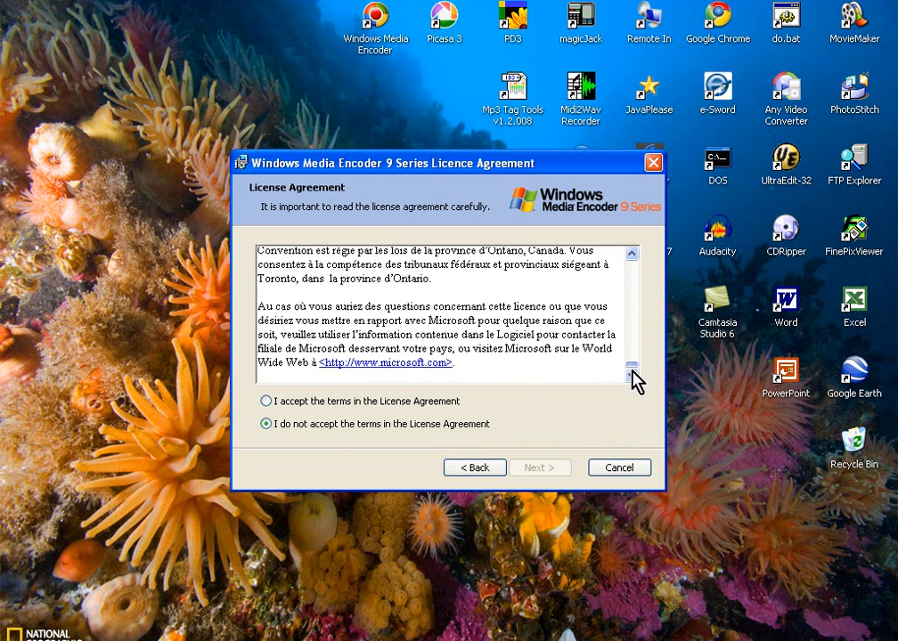
left_click(266, 402)
left_click(538, 469)
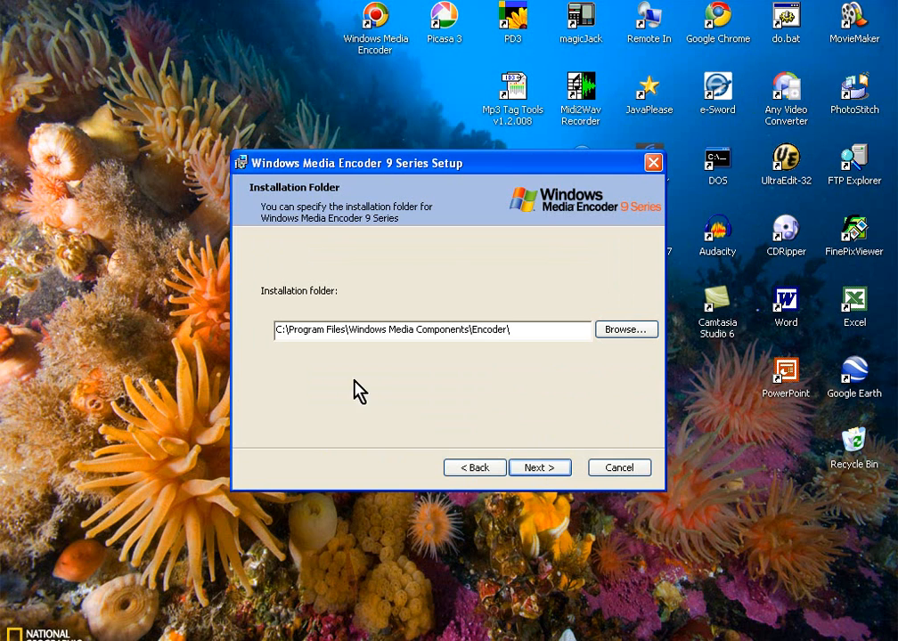
left_click(538, 469)
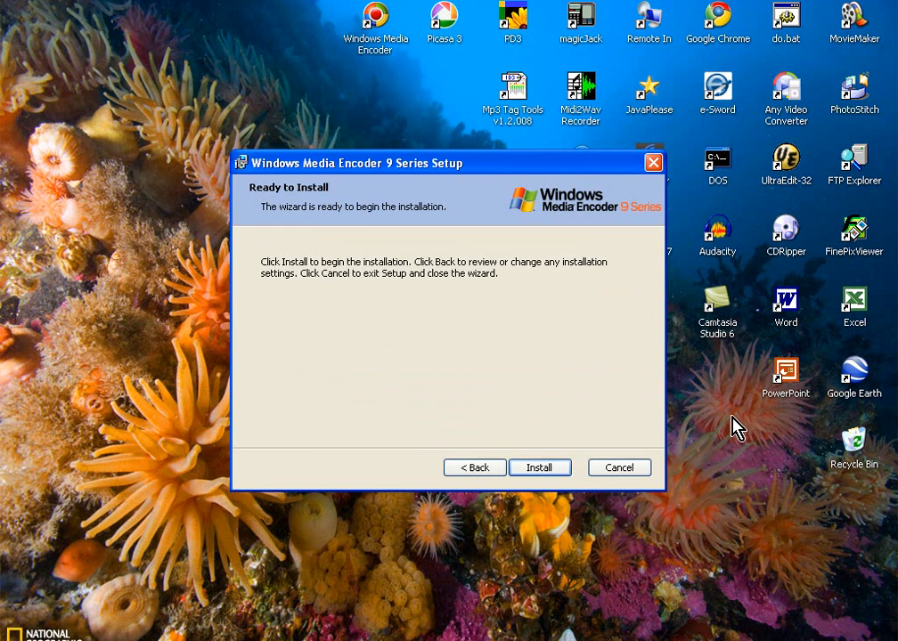
left_click(553, 470)
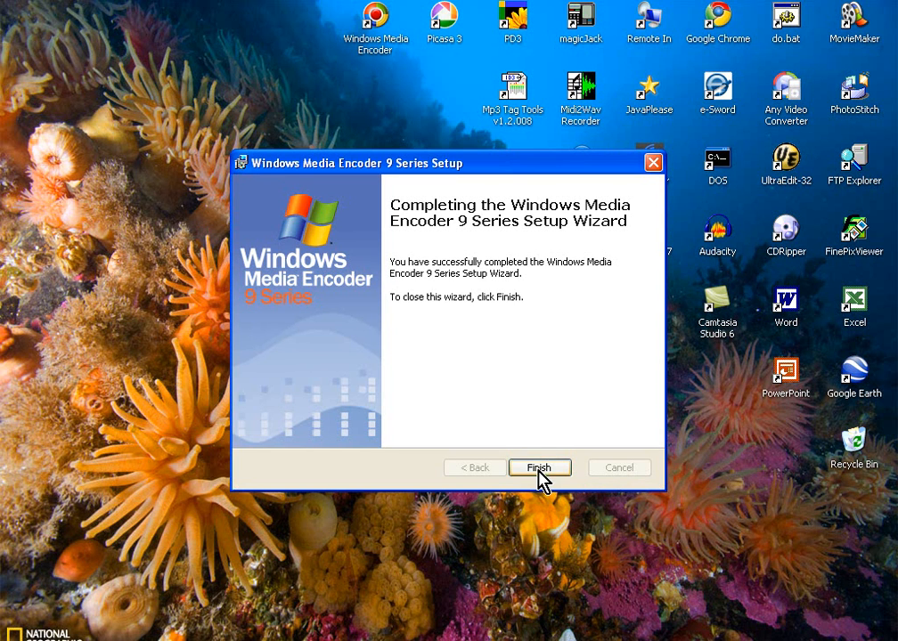
left_click(539, 469)
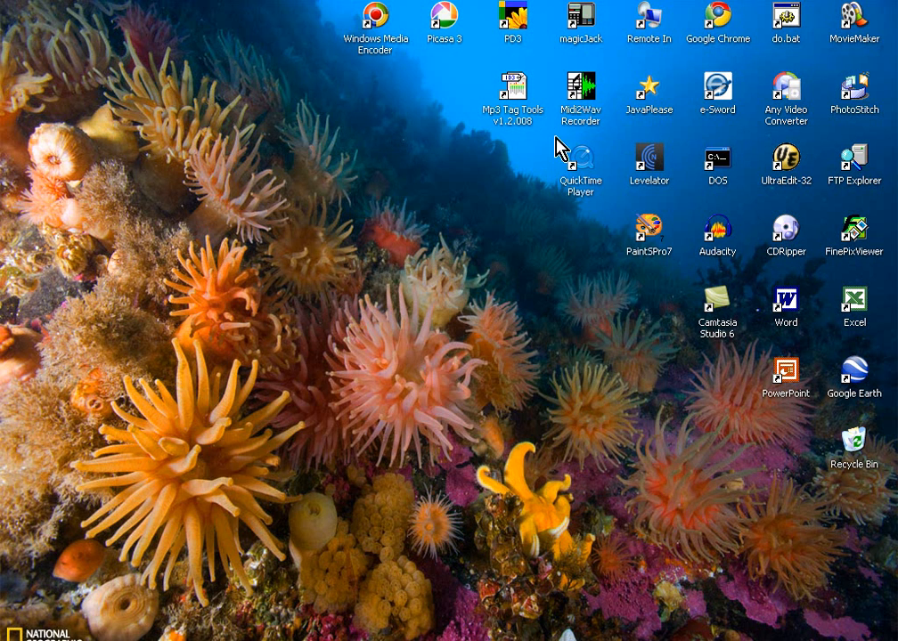
Launch Windows Media Encoder and start a Capture screen session for the entire screen with audio from the default device.
double_click(378, 25)
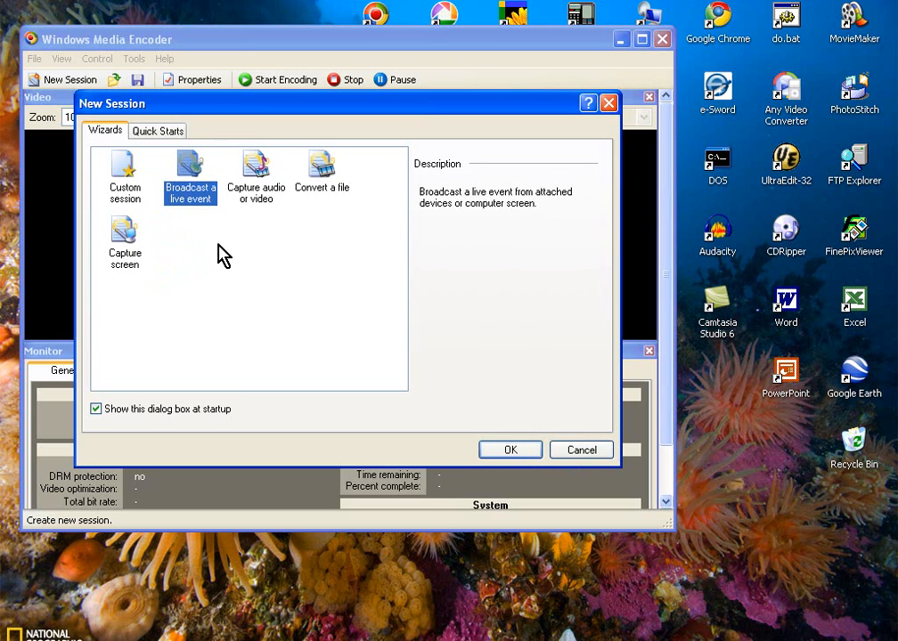
left_click(129, 239)
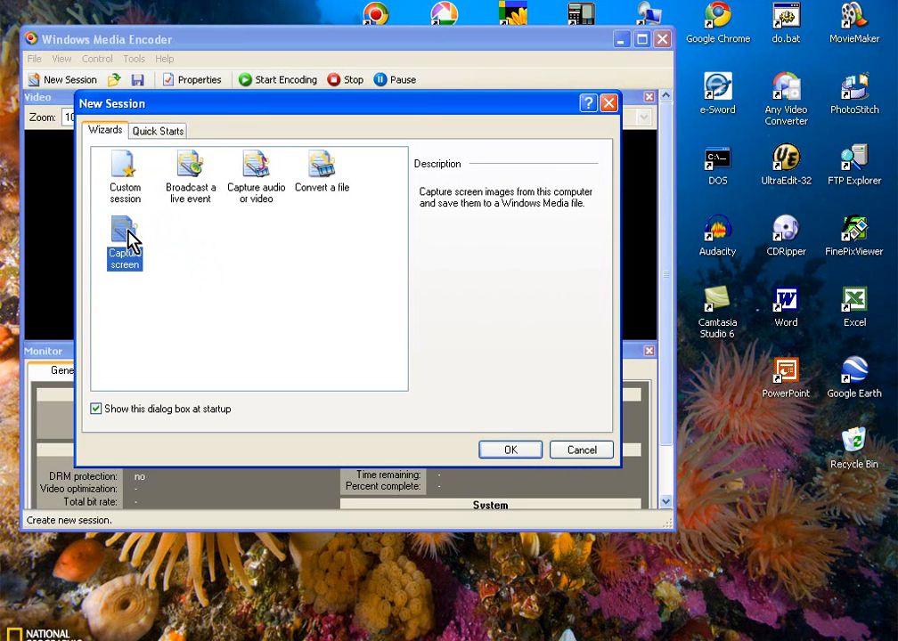
double_click(129, 239)
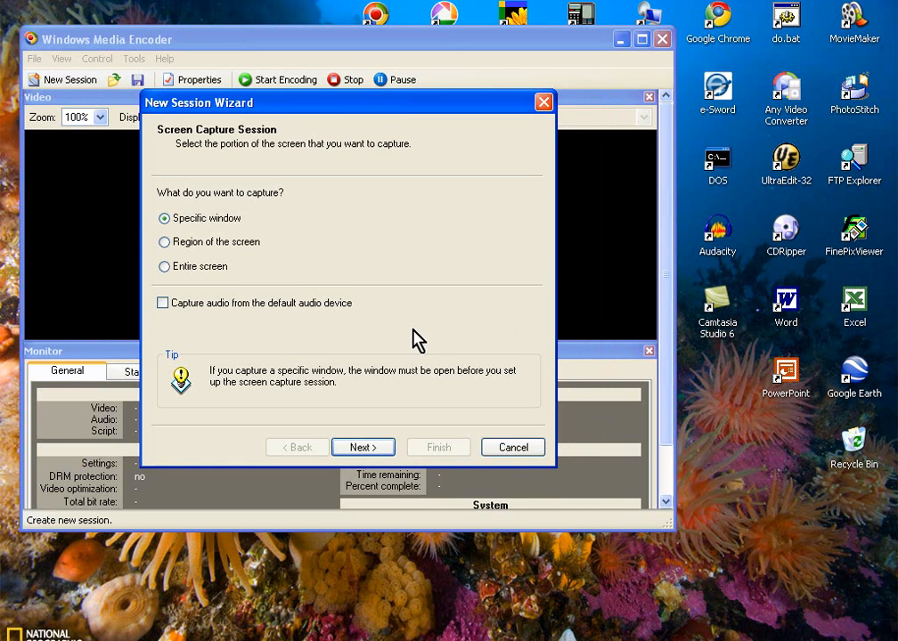
left_click(169, 267)
left_click(163, 303)
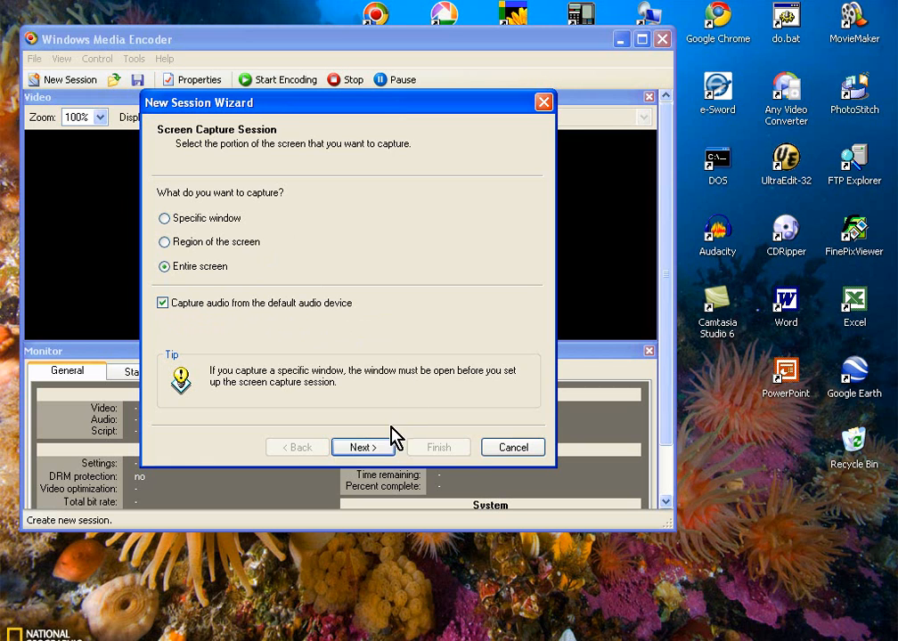
left_click(376, 450)
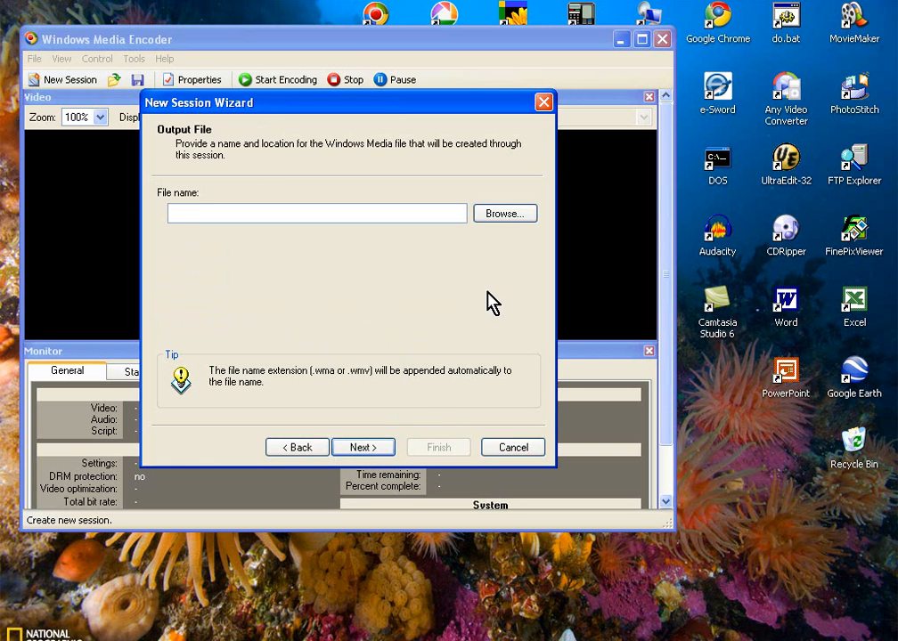
Set the session's output file to wme_test1.wmv in the C:\Slide_test folder.
left_click(492, 219)
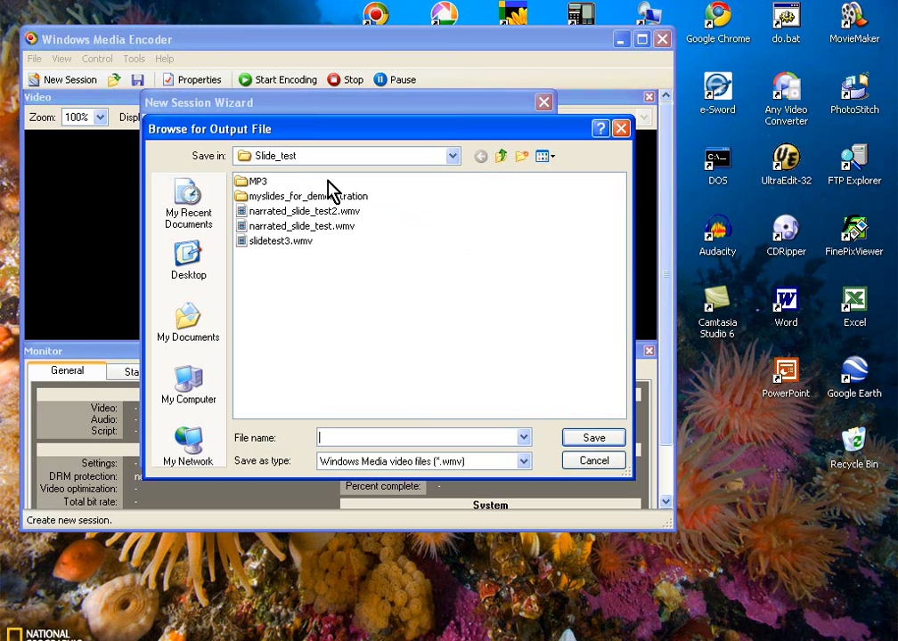
left_click(501, 159)
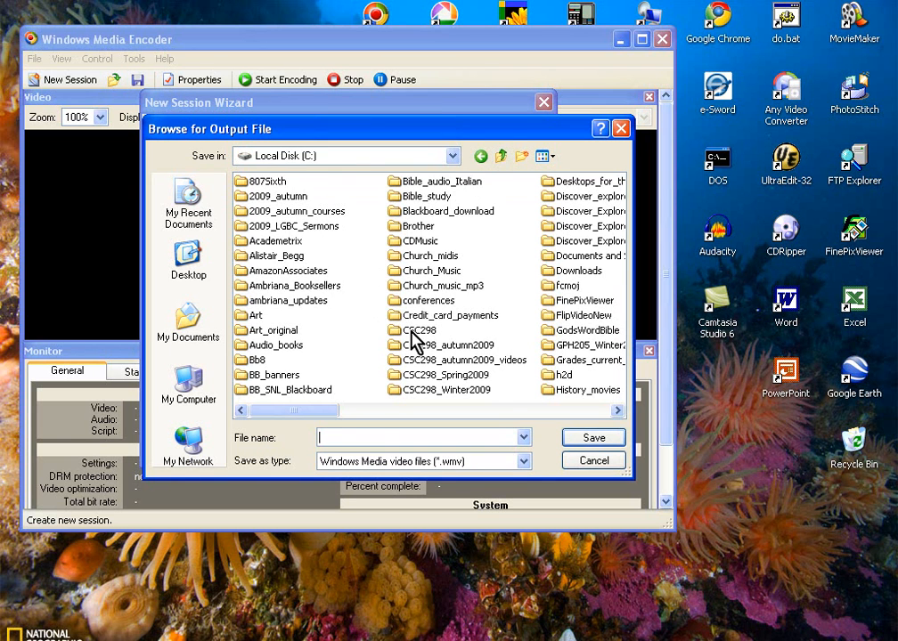
left_click_drag(319, 413, 487, 396)
left_click_drag(515, 406, 496, 405)
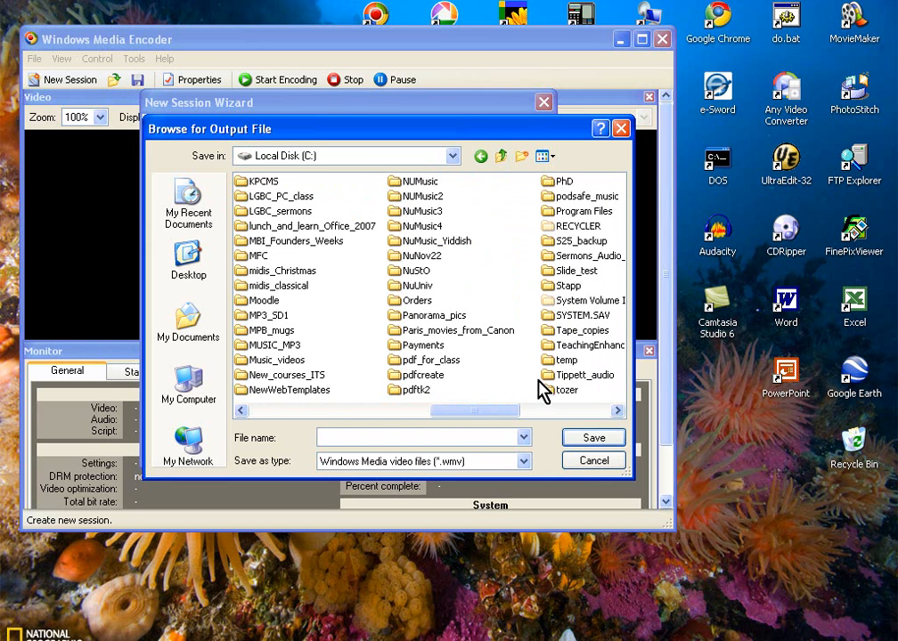
double_click(561, 272)
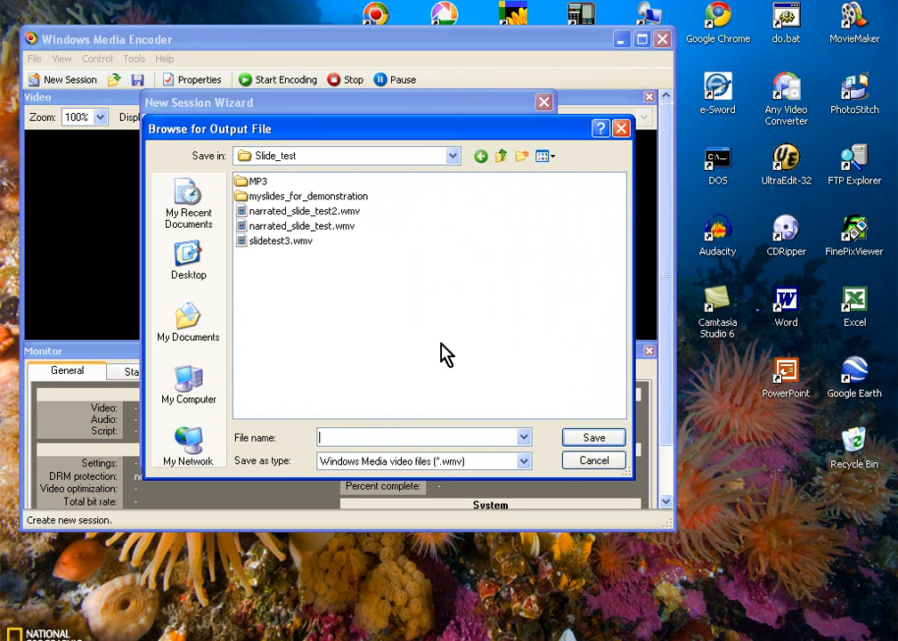
type("w")
left_click(591, 438)
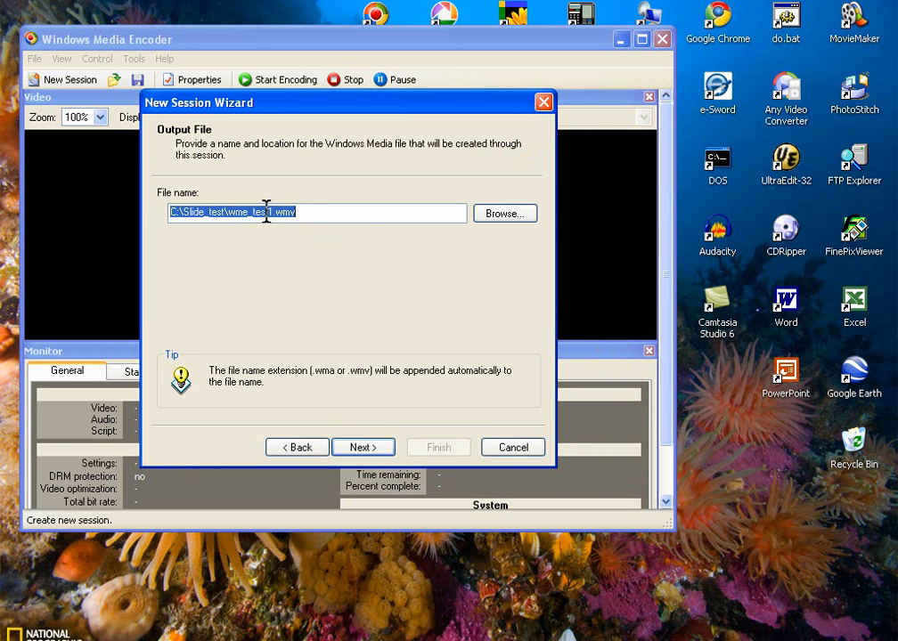
Choose the High quality setting for the screen capture session and continue to the display information.
left_click(367, 448)
left_click(167, 306)
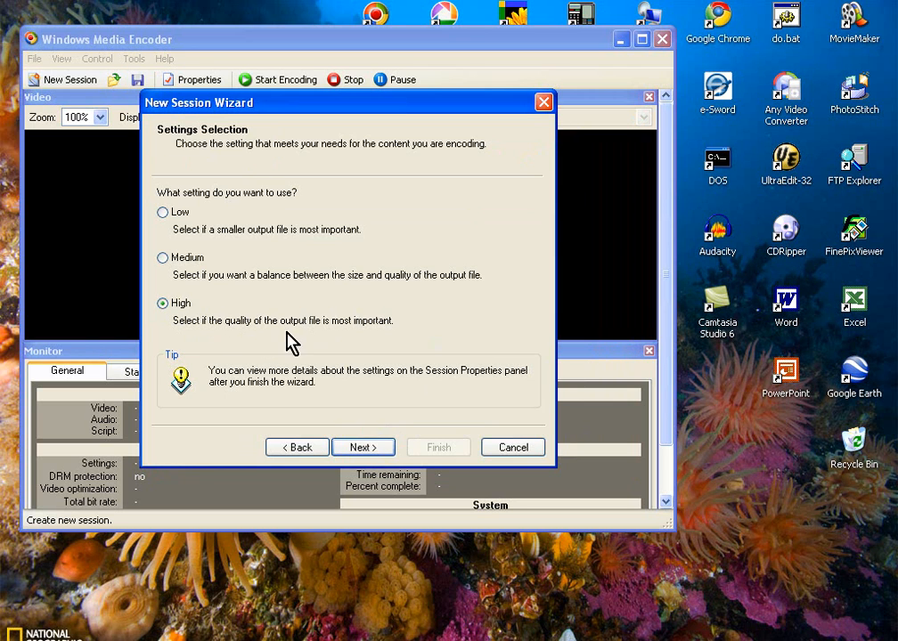
left_click(371, 450)
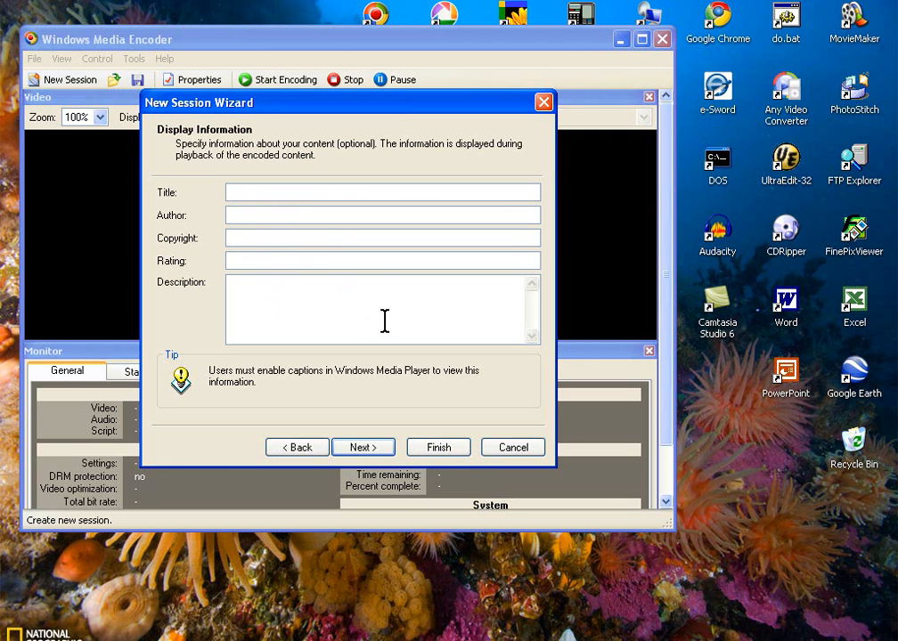
Leave the display information blank, finish the session setup without immediate capturing, and start encoding the screen capture.
left_click(368, 454)
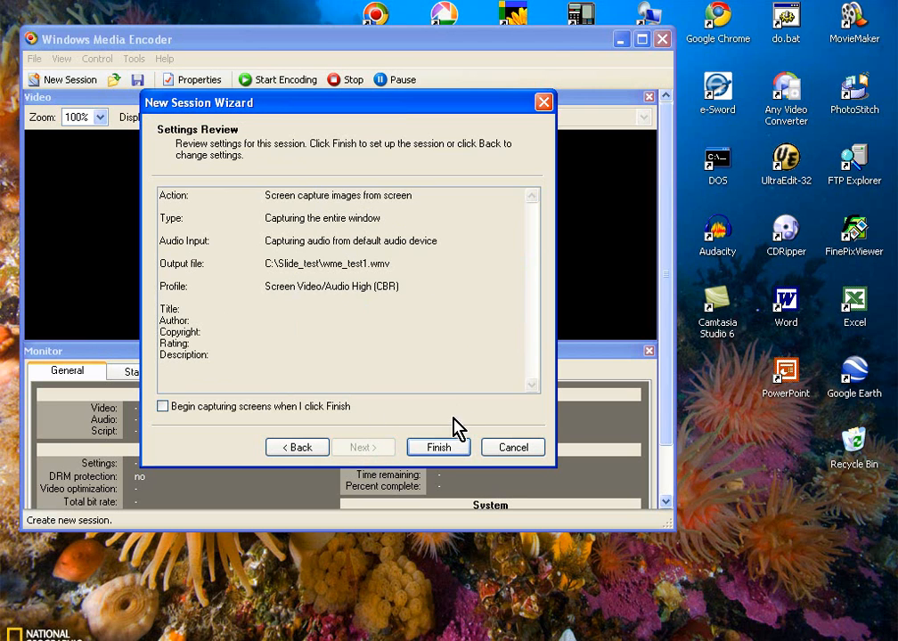
left_click(444, 451)
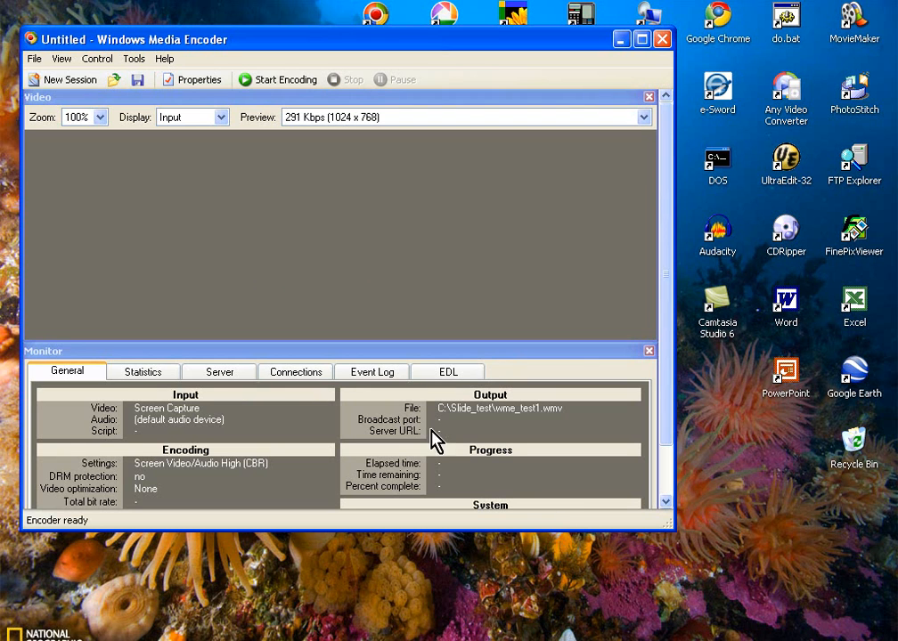
left_click(260, 82)
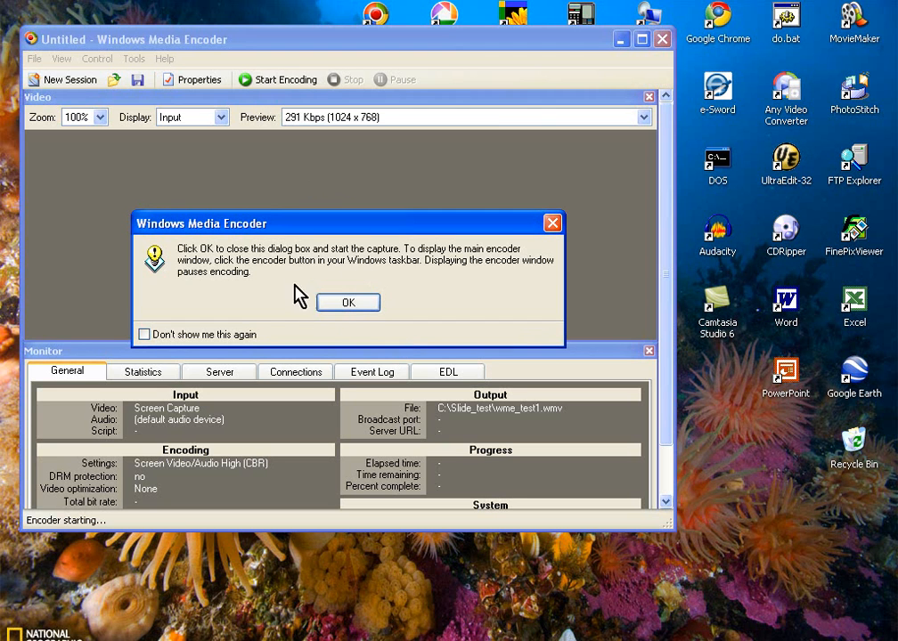
left_click(356, 301)
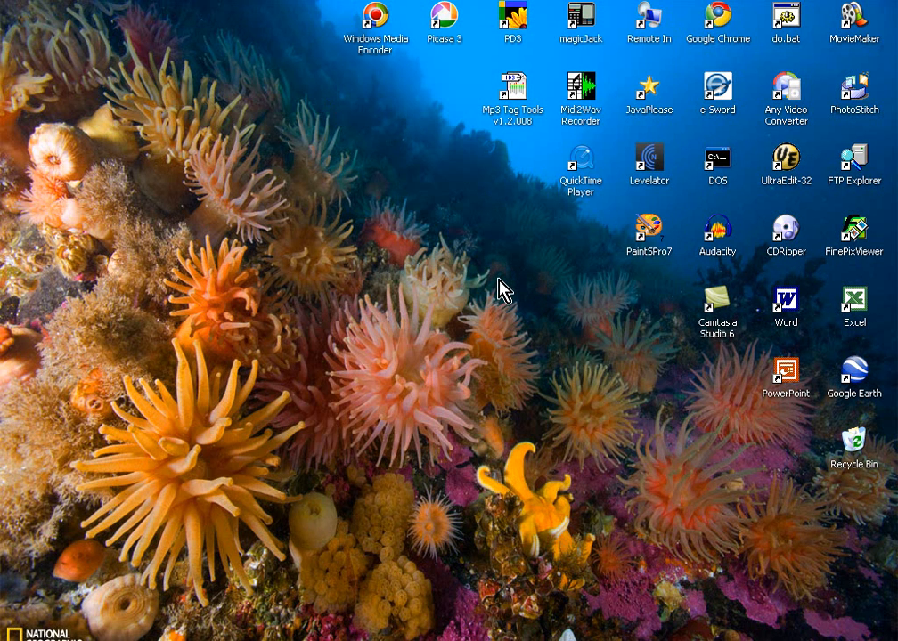
Switch to PowerPoint, open 01_Data_Info_Systems.ppt, and run its slide show from the title slide through to the Main topics slide.
right_click(788, 381)
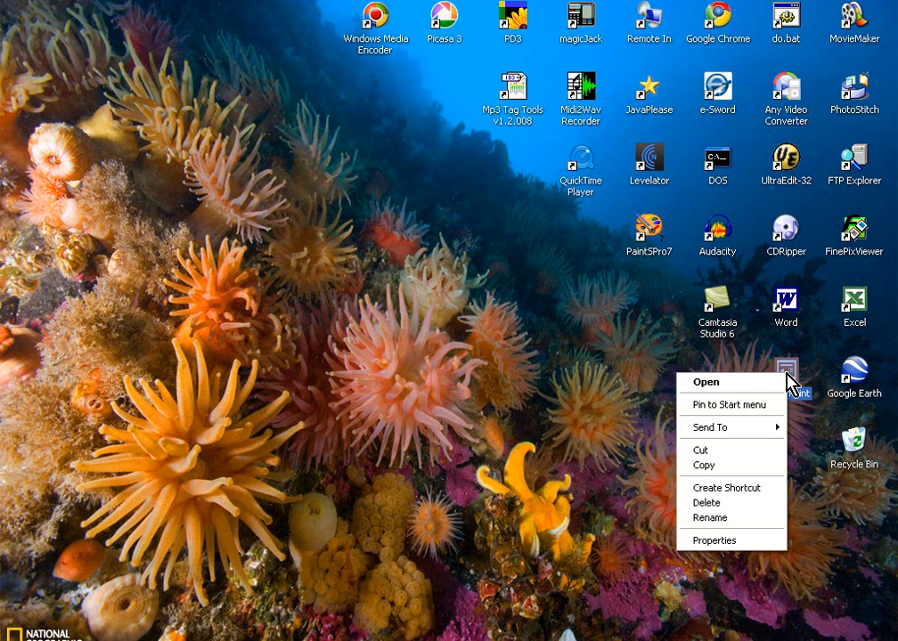
left_click(716, 385)
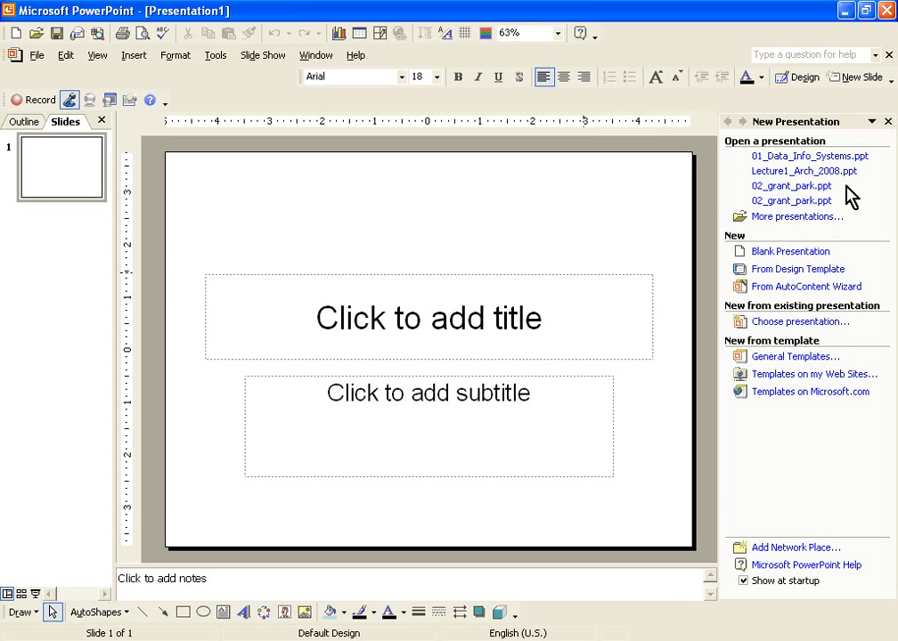
left_click(780, 158)
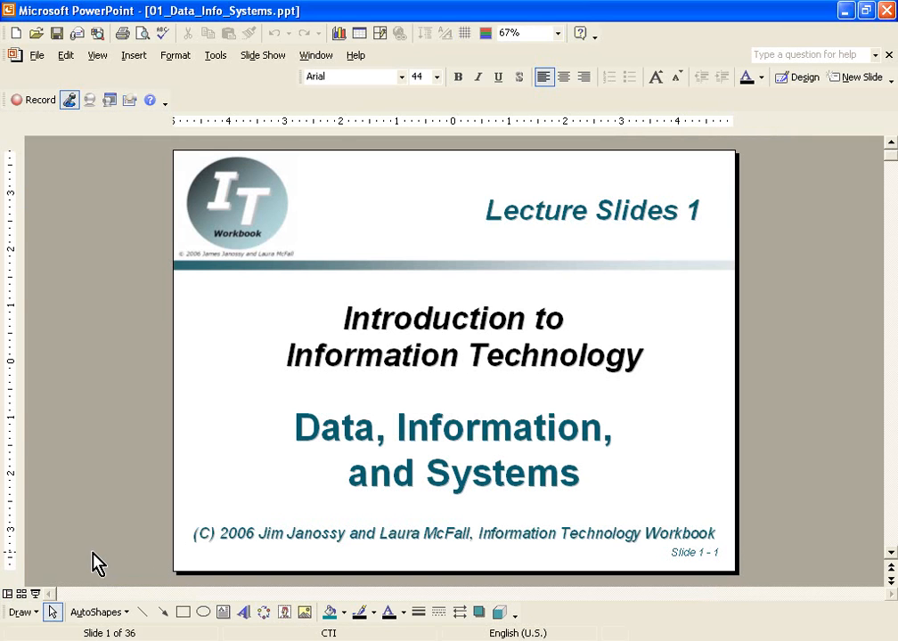
left_click(36, 593)
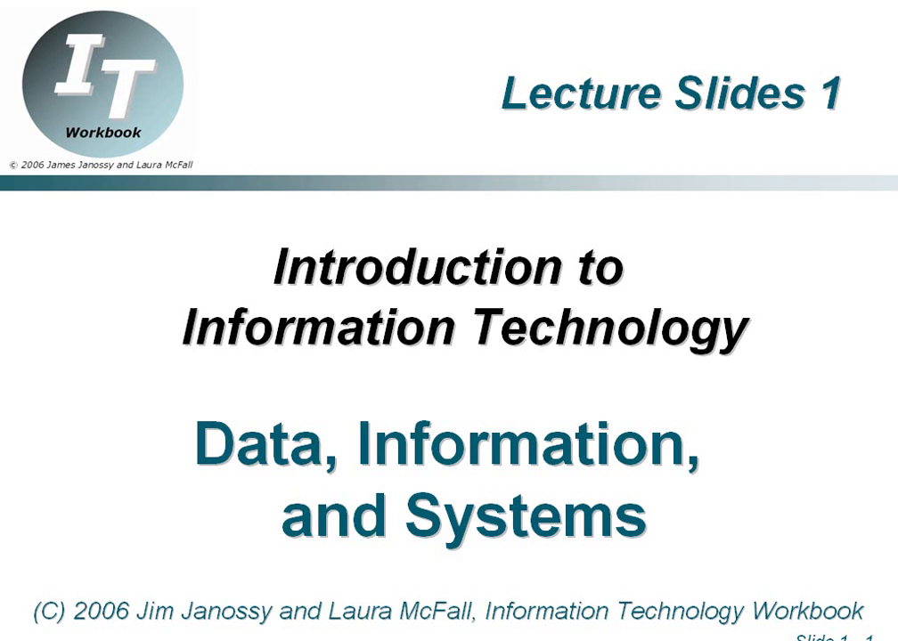
key("Right")
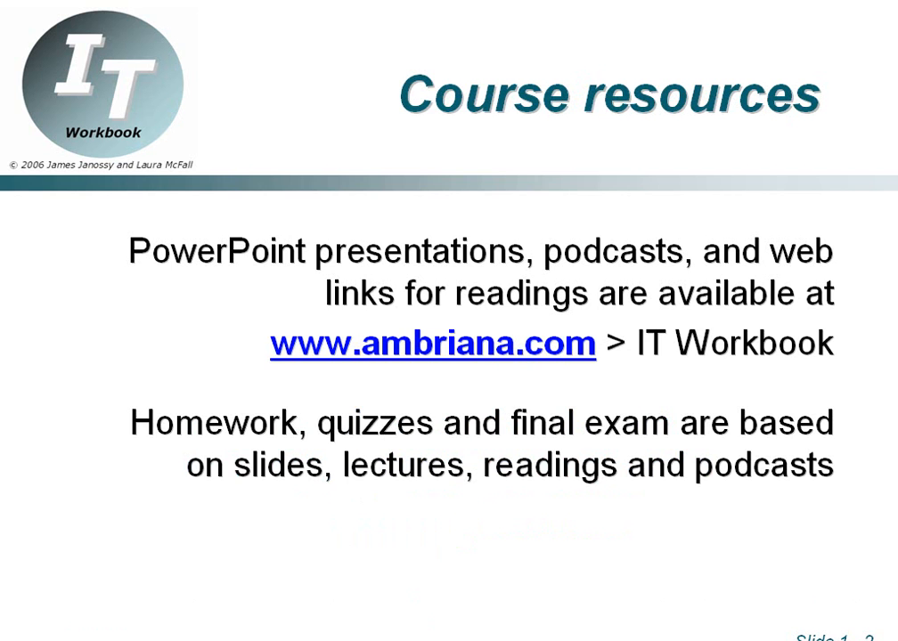
key("Right")
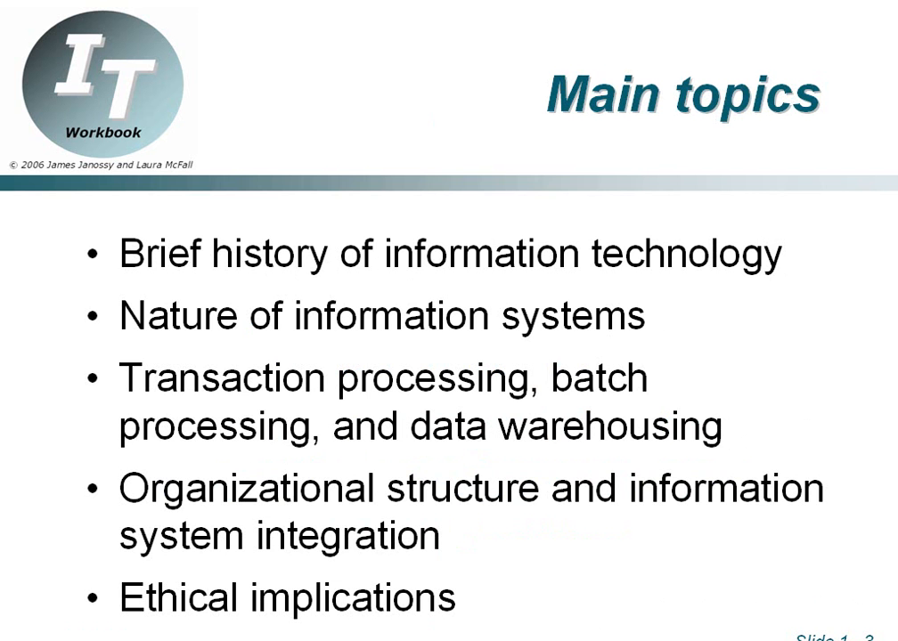